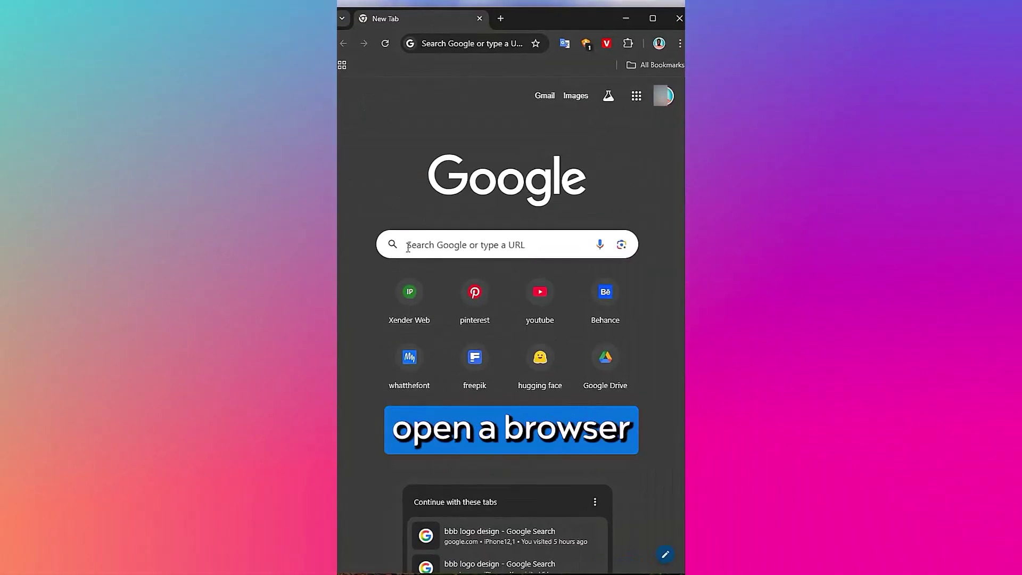
Search the browser for 'office customization tool' to reach config.office.com
left_click(408, 246)
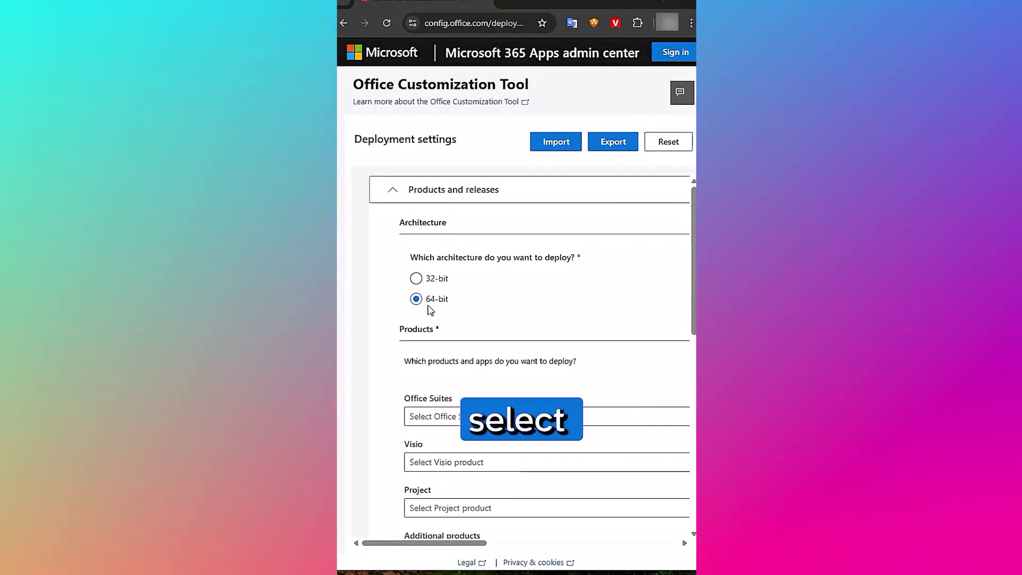
scroll(504, 288, "down", 2)
Choose Microsoft 365 Apps for enterprise as the suite, with the Latest version
left_click(527, 356)
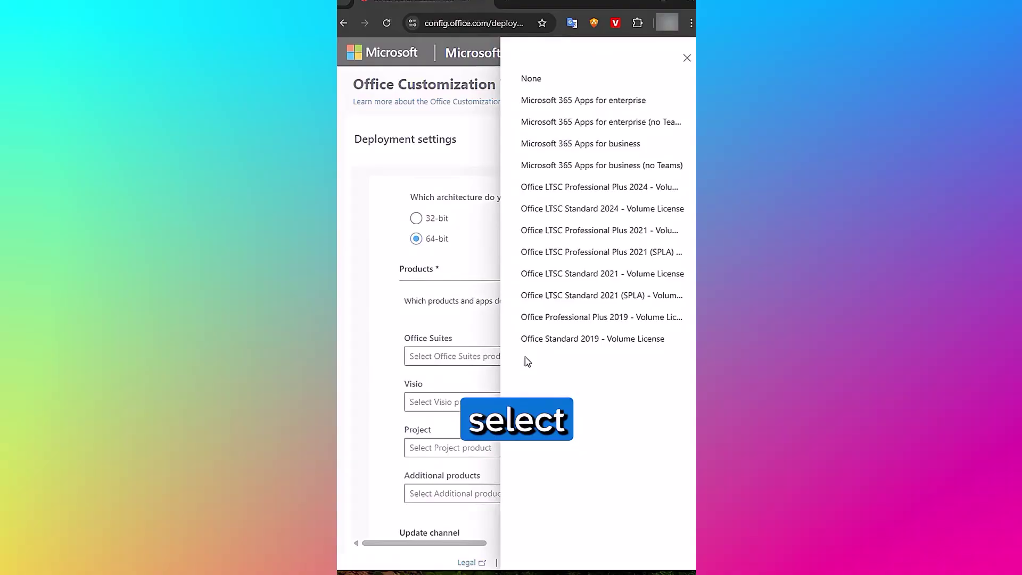
left_click(587, 100)
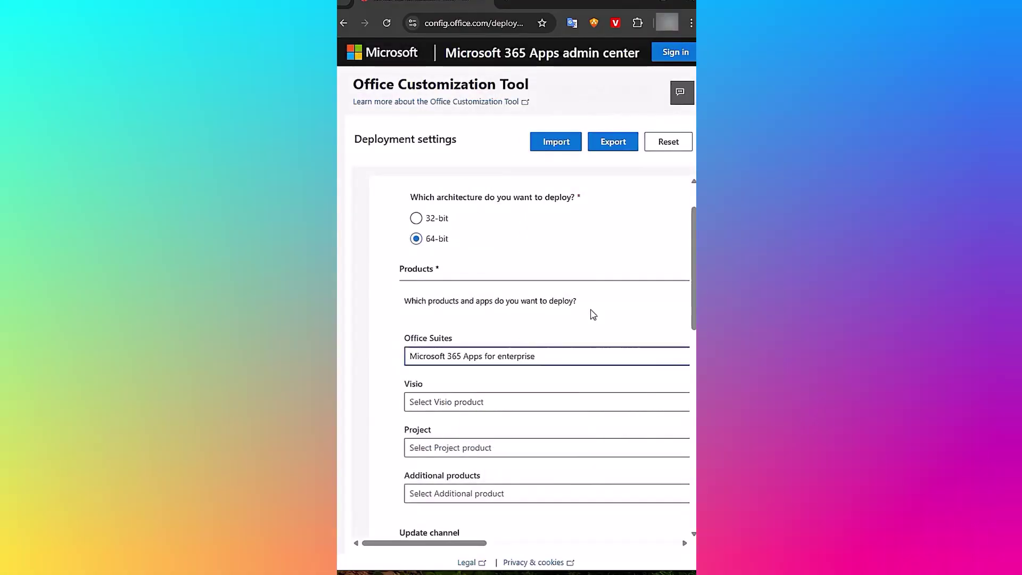
scroll(592, 313, "down", 5)
scroll(592, 313, "down", 2)
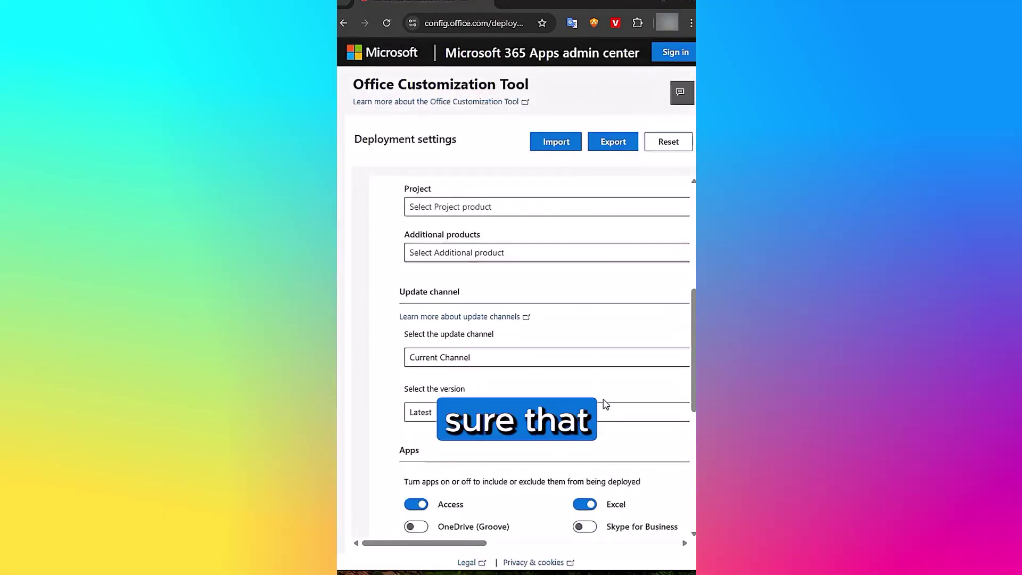
left_click(544, 412)
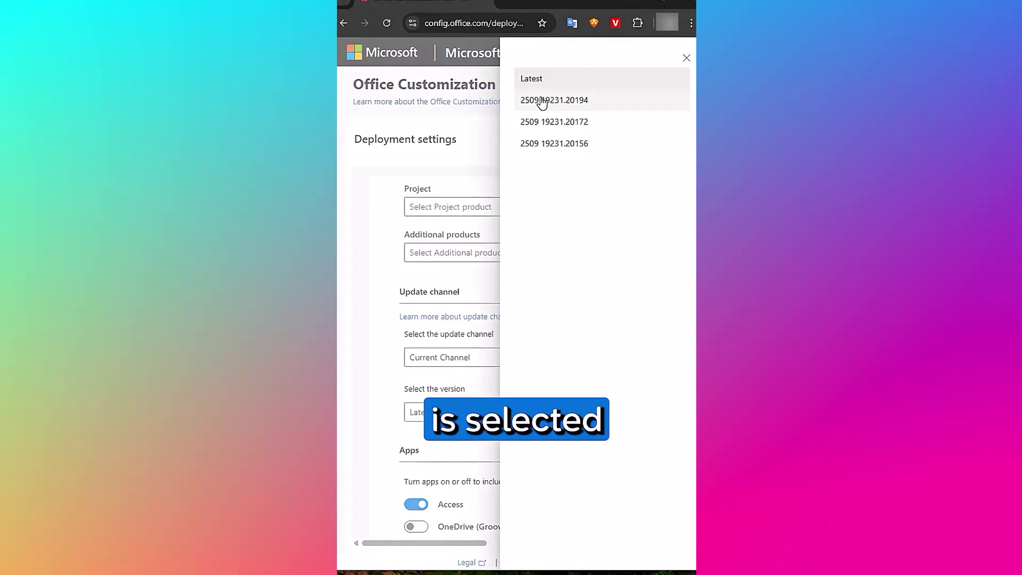
left_click(546, 82)
scroll(612, 301, "down", 3)
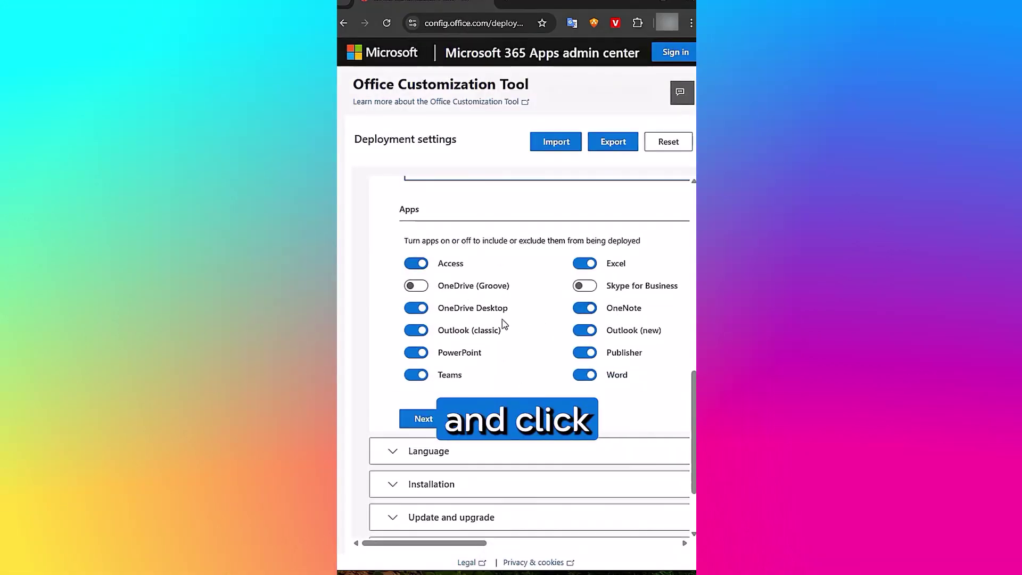
Set English (United States) as primary language and advance through the remaining sections to Finish
left_click(423, 418)
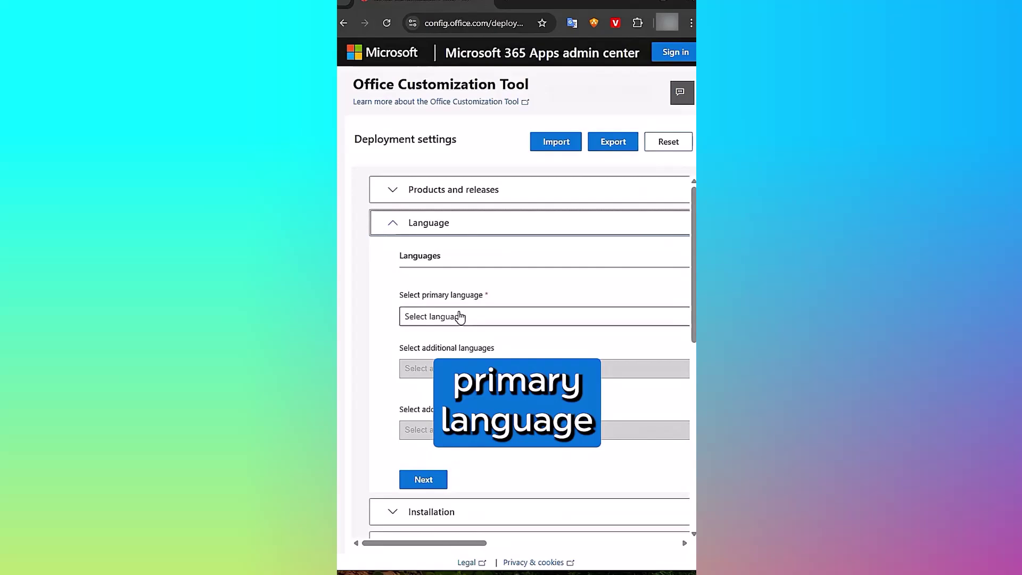
left_click(459, 316)
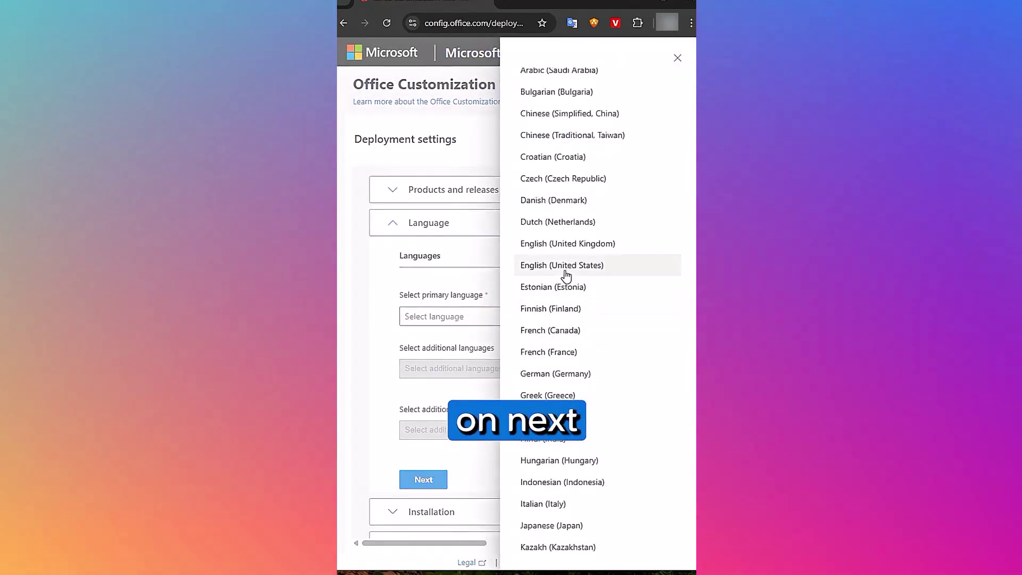
left_click(561, 266)
left_click(423, 480)
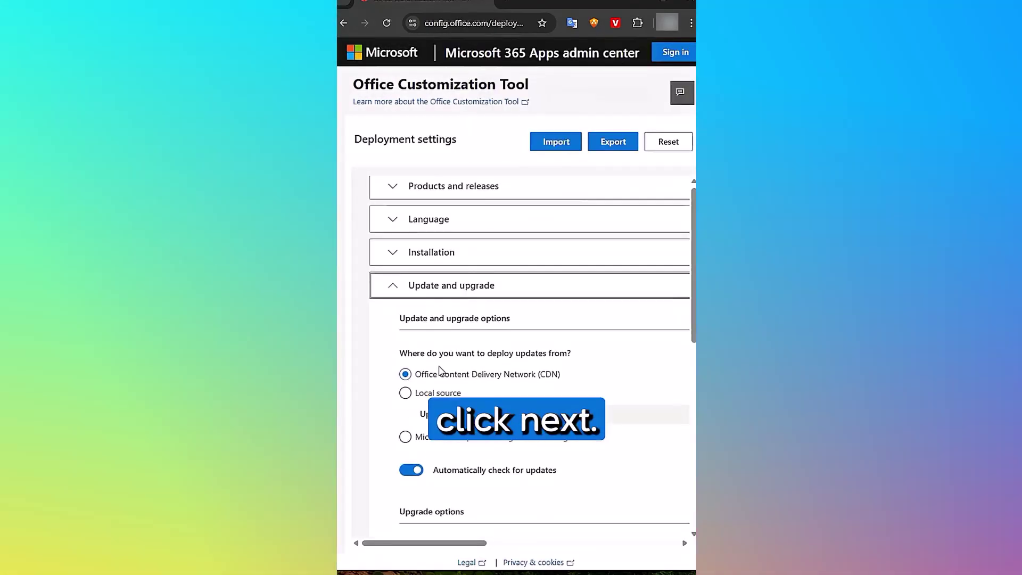
left_click(423, 479)
left_click(423, 395)
left_click(423, 352)
left_click(420, 424)
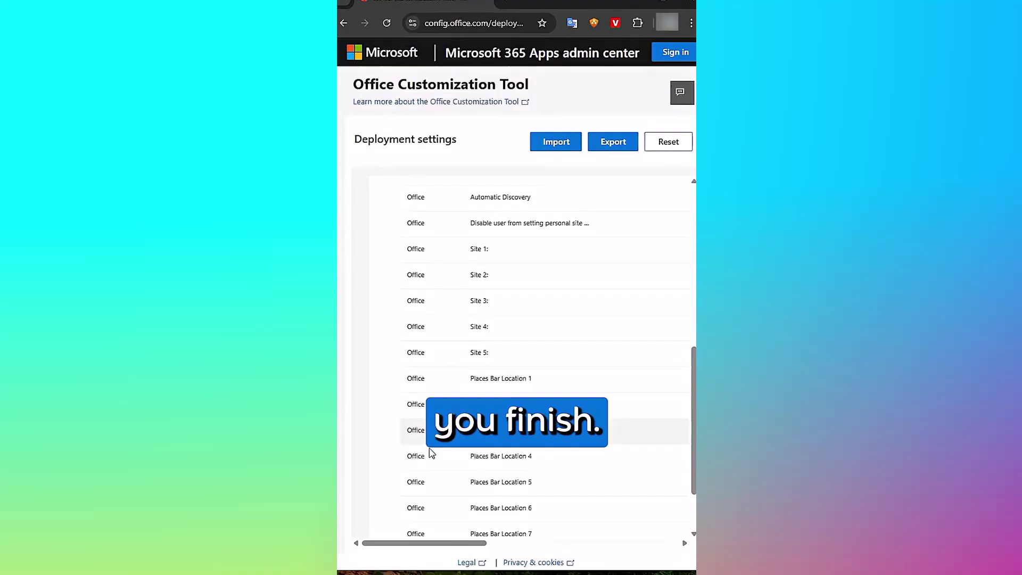
scroll(430, 452, "down", 10)
left_click(418, 527)
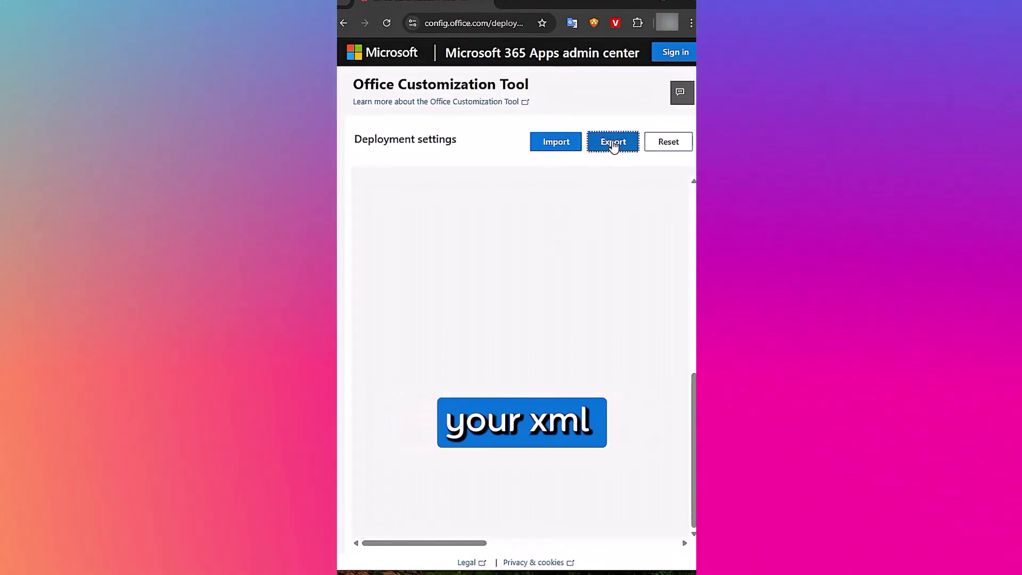
Export as 'Configuration' with Office Open XML default formats, accepting the license terms
left_click(613, 141)
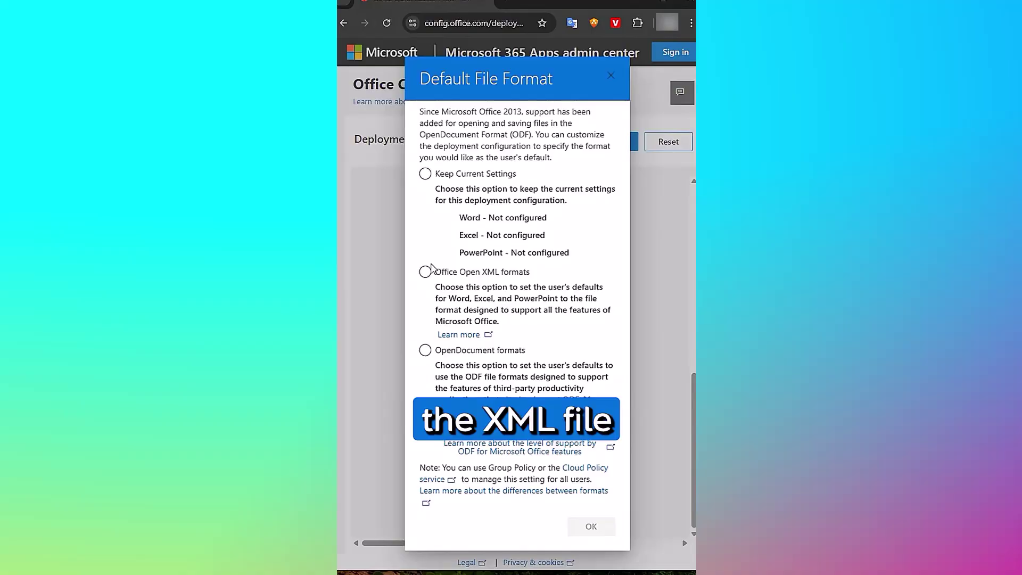
left_click(426, 271)
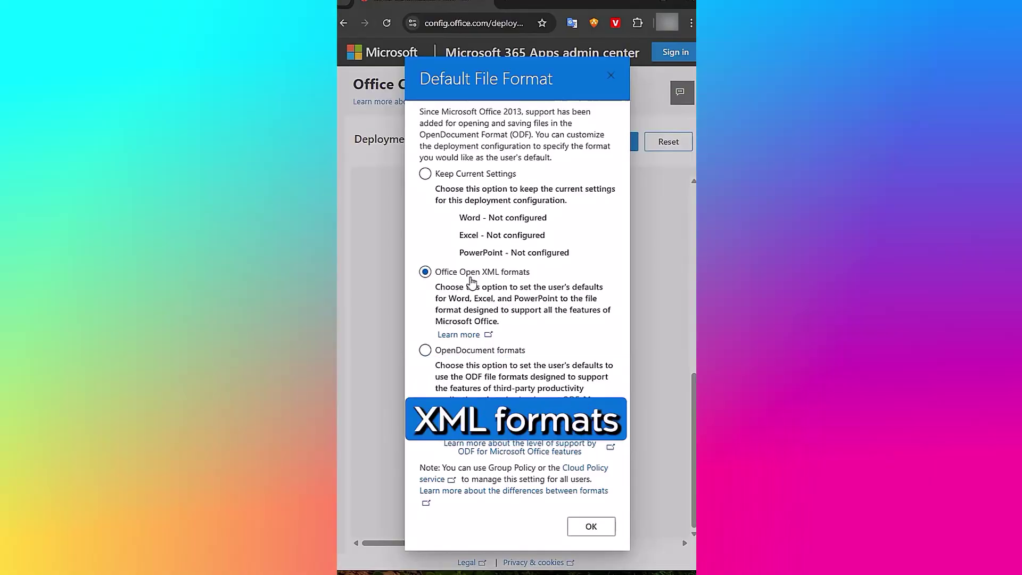
left_click(591, 526)
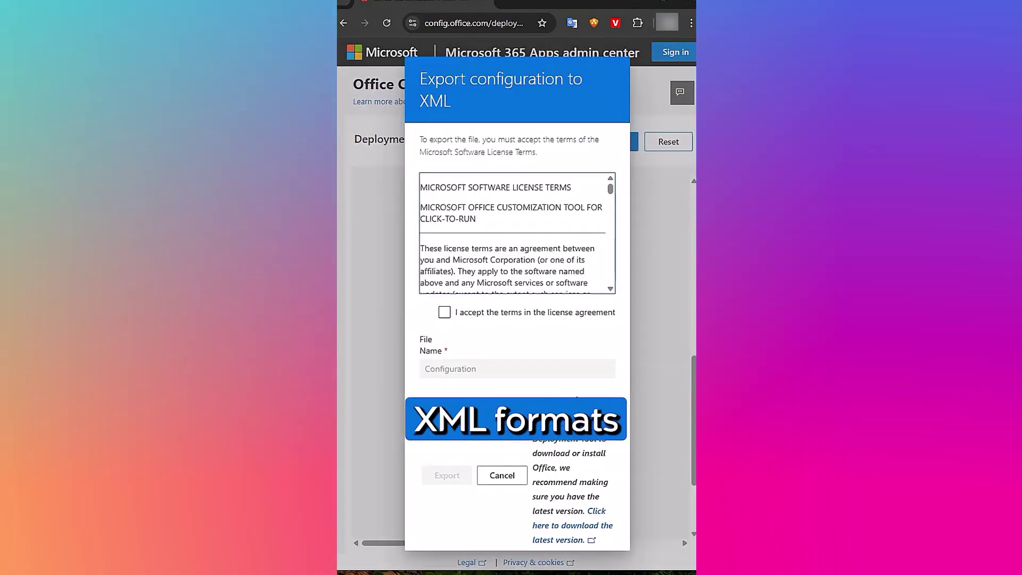
left_click(444, 312)
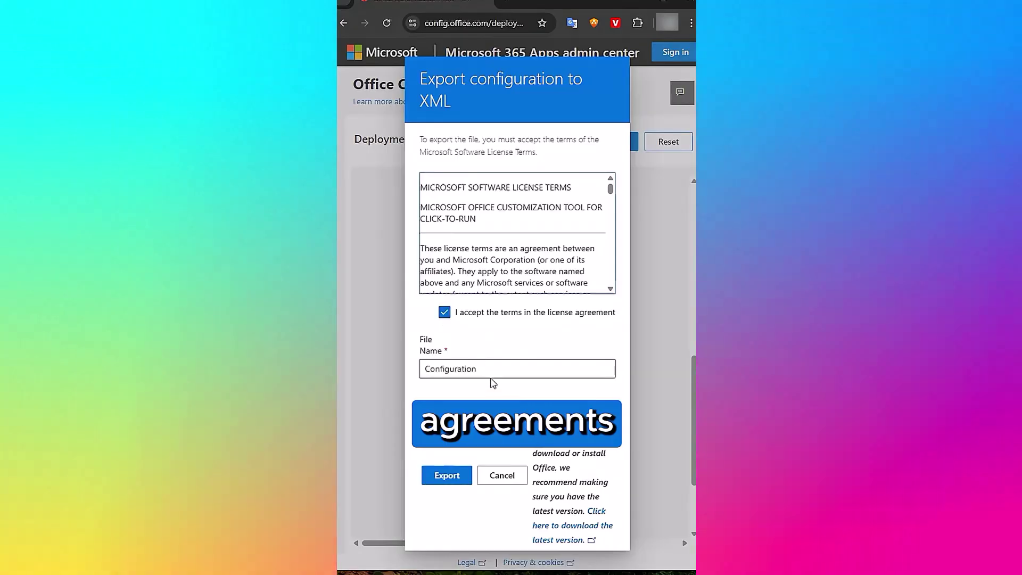
left_click(484, 368)
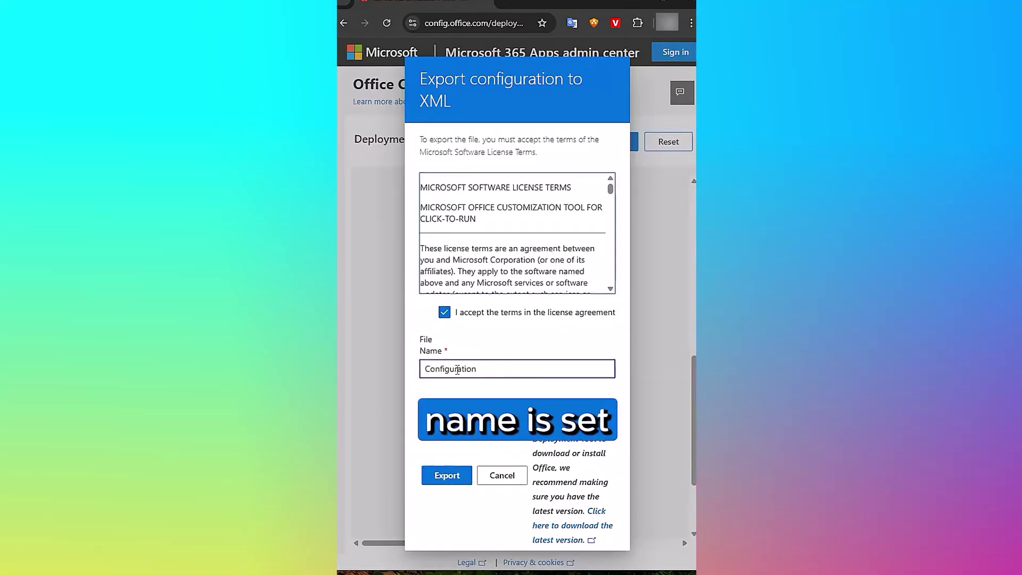
left_click(448, 475)
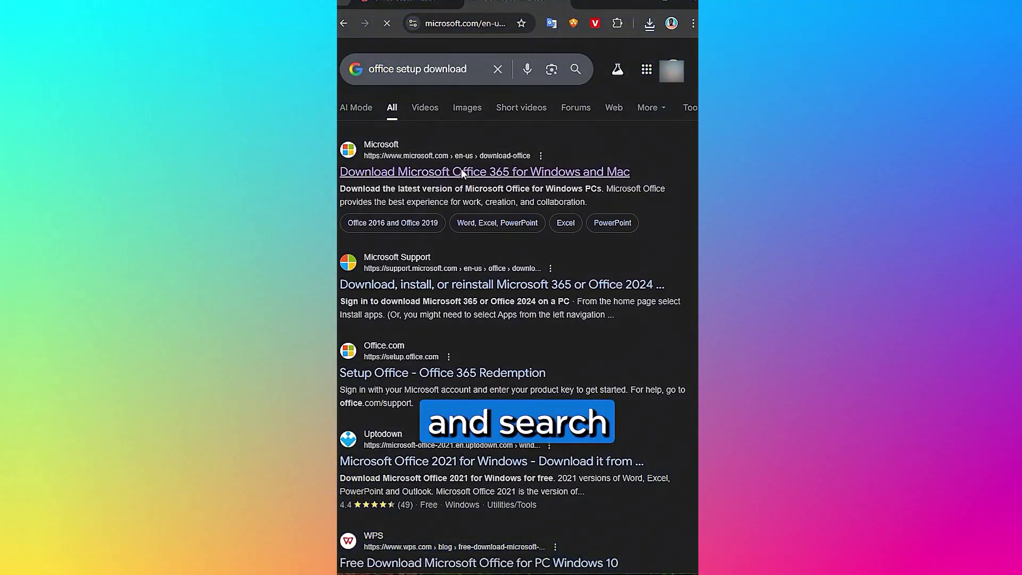
Download the Windows Office installer from Microsoft's Office 365 download page
left_click(461, 171)
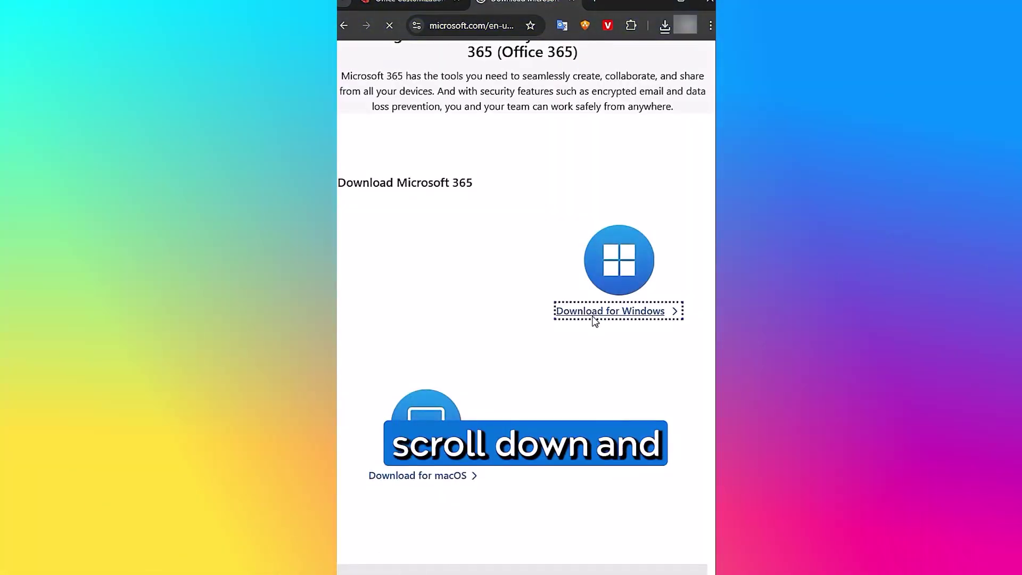
left_click(594, 316)
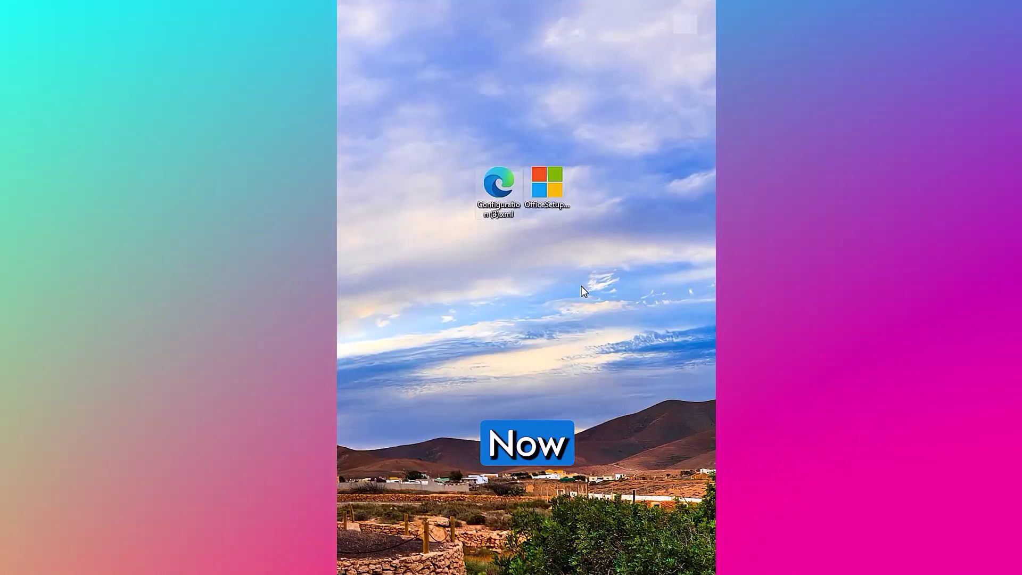
Rename the installer Setup.exe, move it and the XML into new 'office 365' folder, copy its path
left_click(548, 192)
key("F2")
type("Setup.exe")
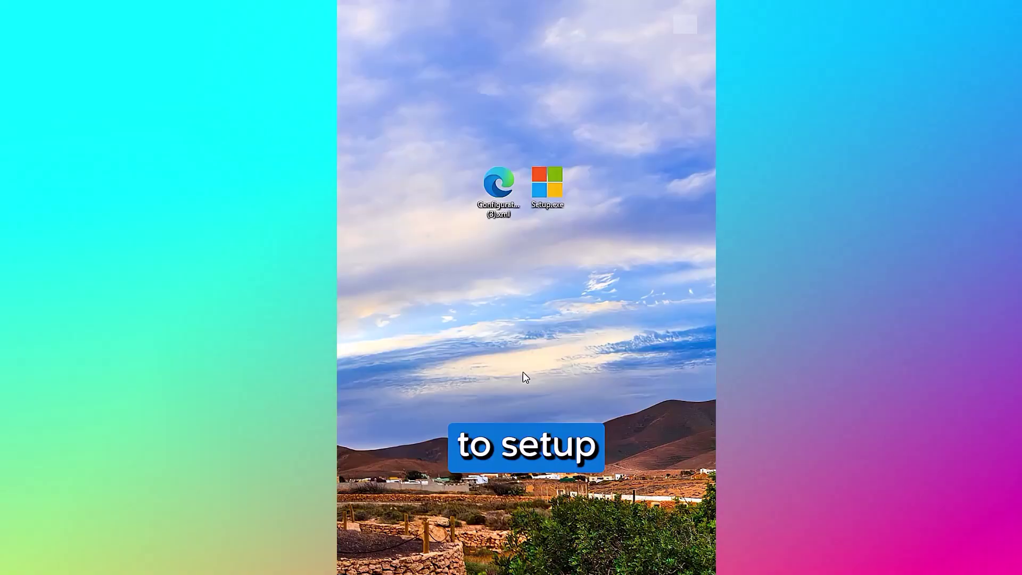
right_click(650, 171)
left_click(687, 271)
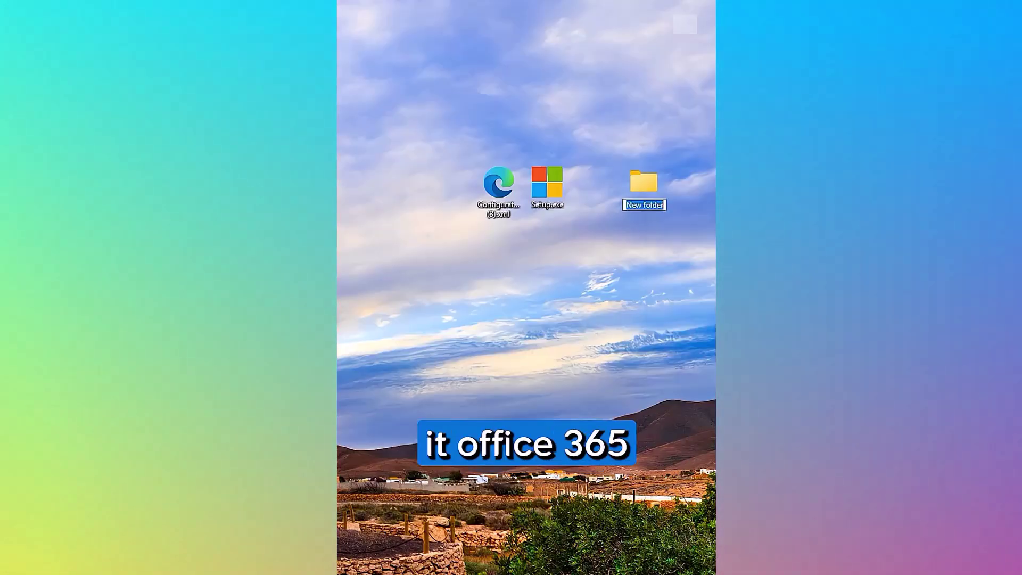
type("office")
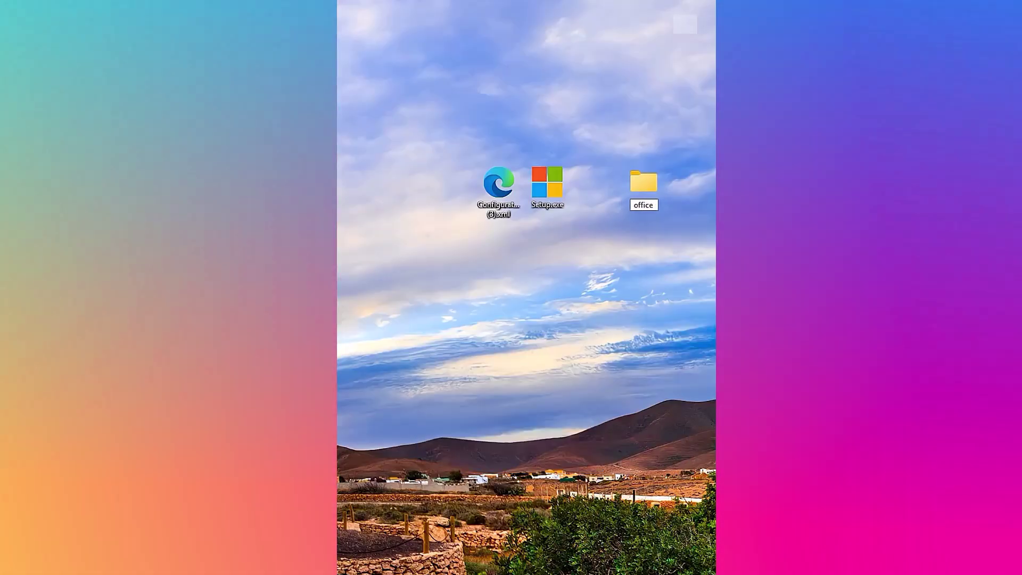
type(" 365")
key("Return")
left_click_drag(487, 187, 642, 185)
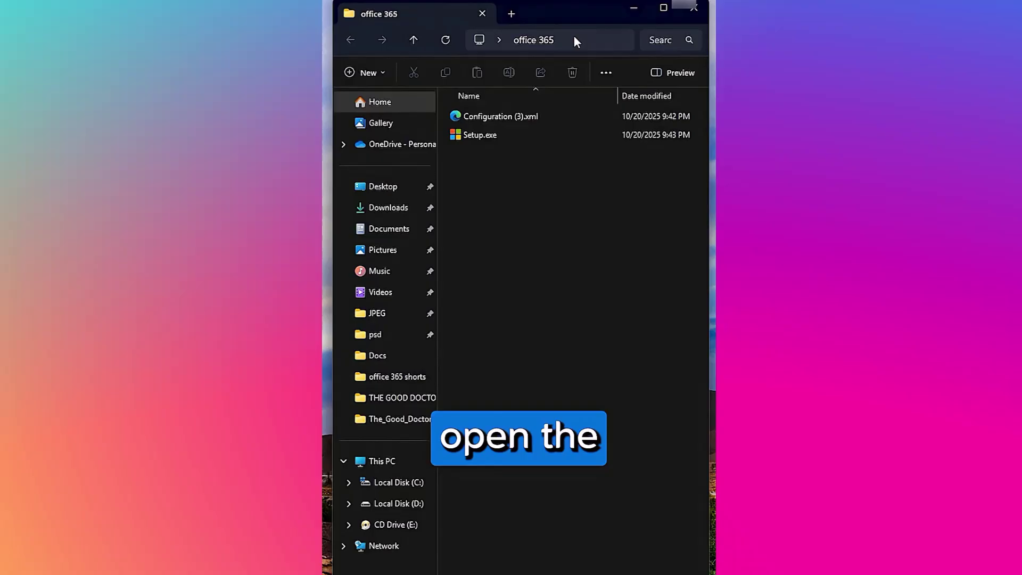
left_click(574, 39)
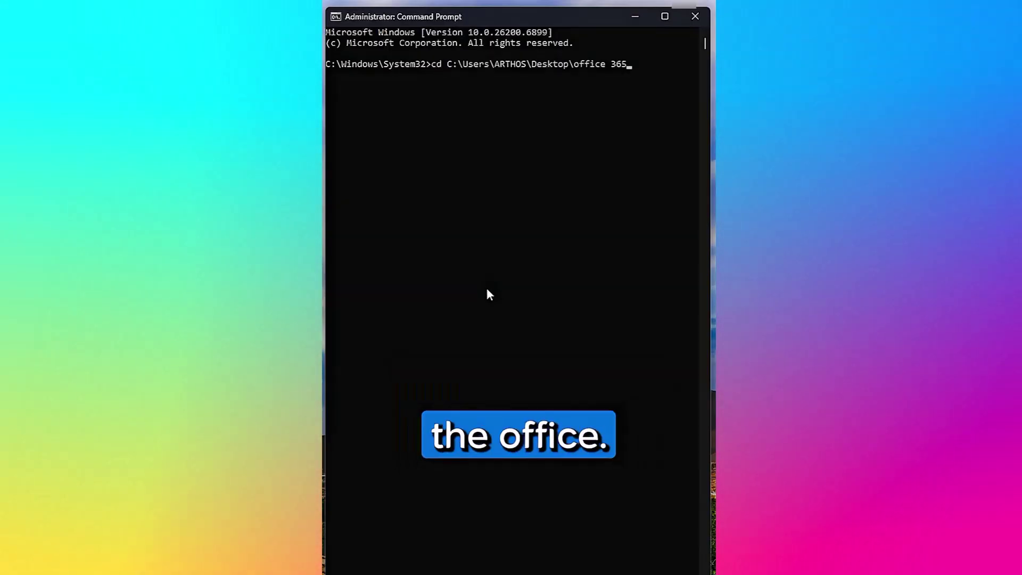
Change into the desktop 'office 365' folder in Command Prompt
key("Return")
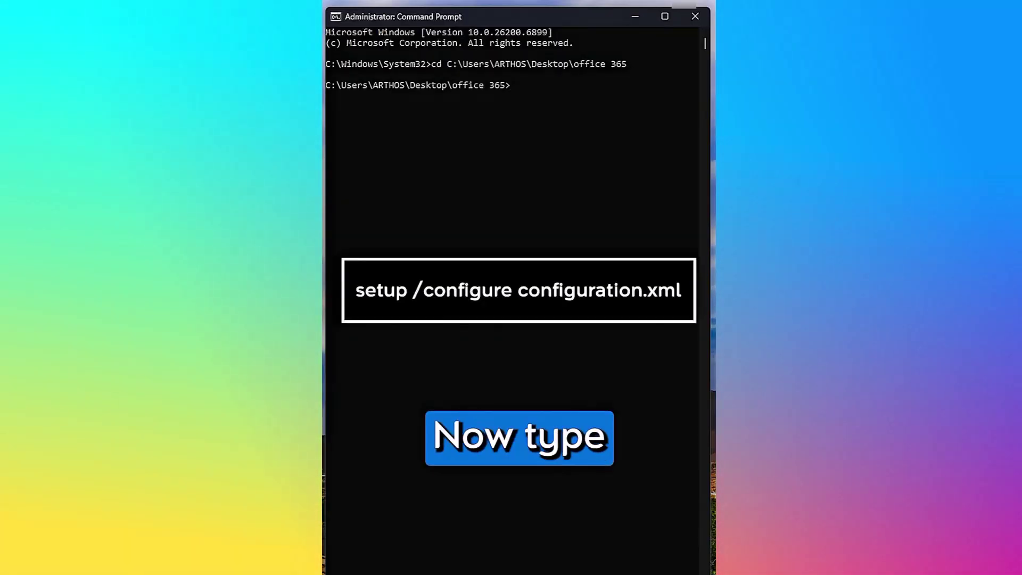
type("se")
type("tu")
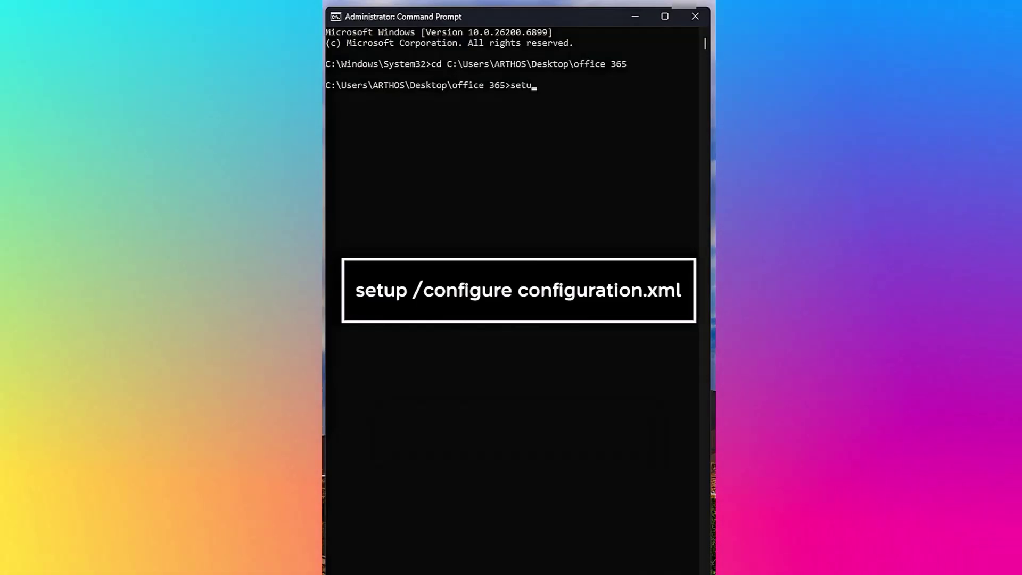
type("p /configure configuration")
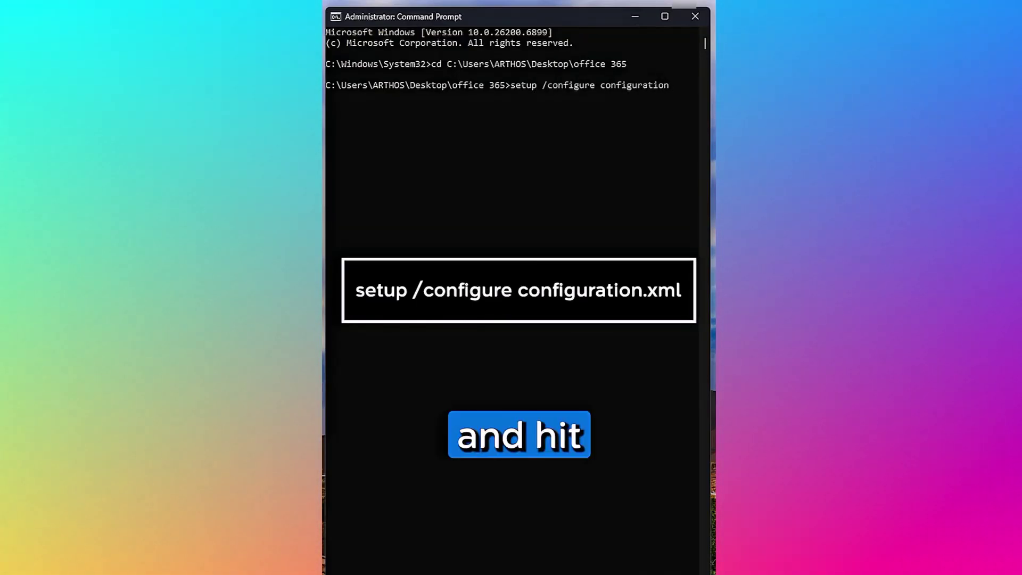
type(".xml")
key("Return")
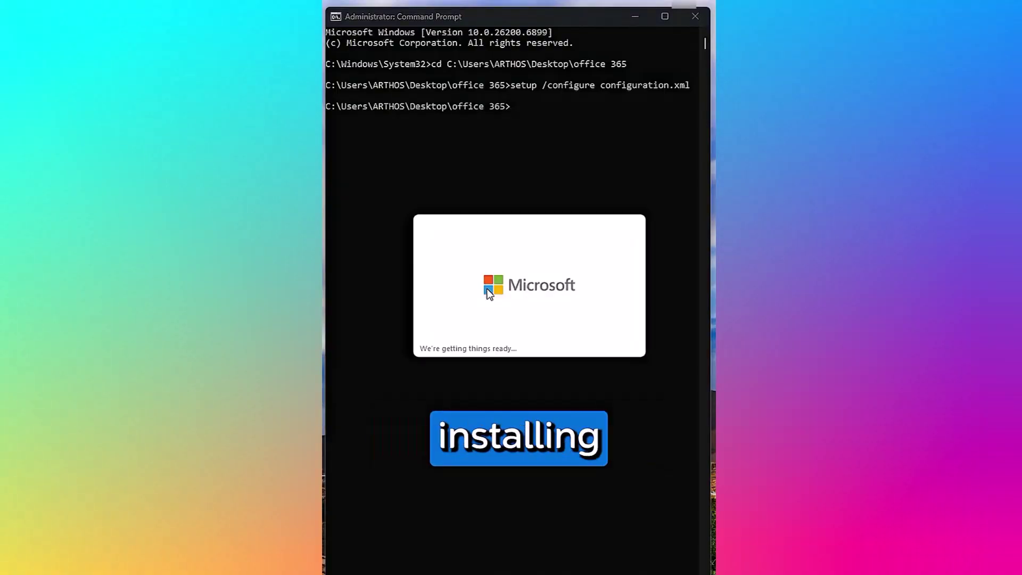